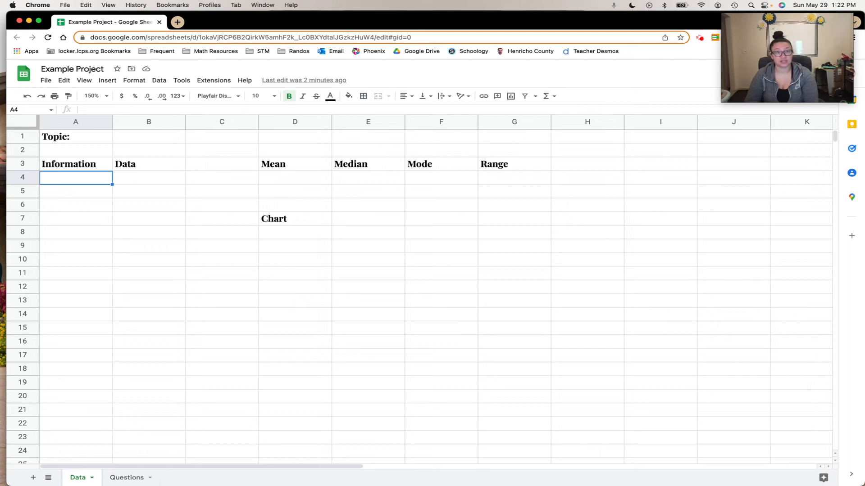
Replace the topic label in cell A1 with the title "Family Ages"
left_click(82, 137)
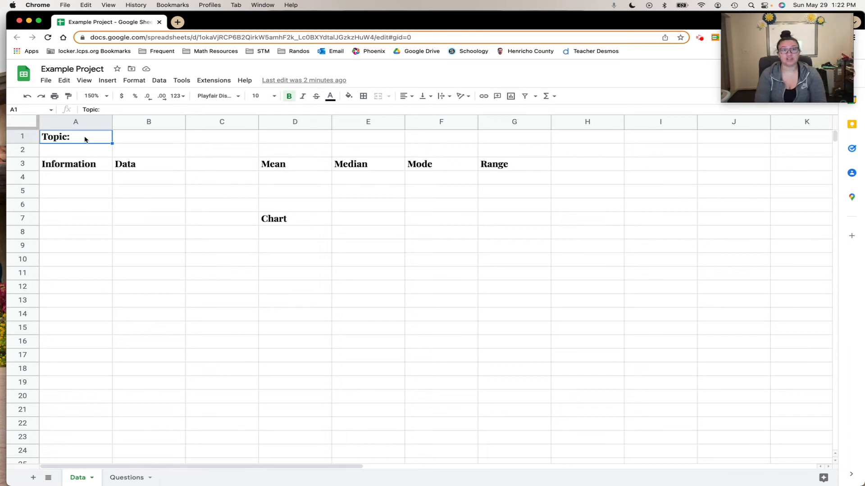
type("Family A")
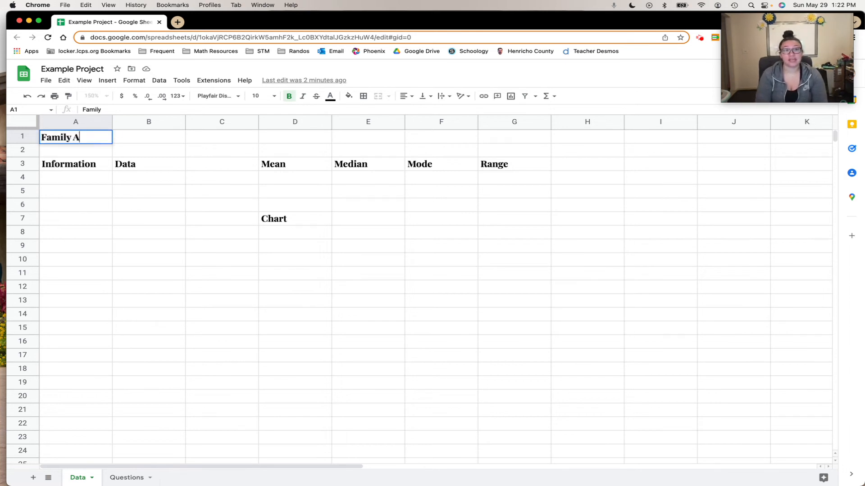
type("ges")
key("Return")
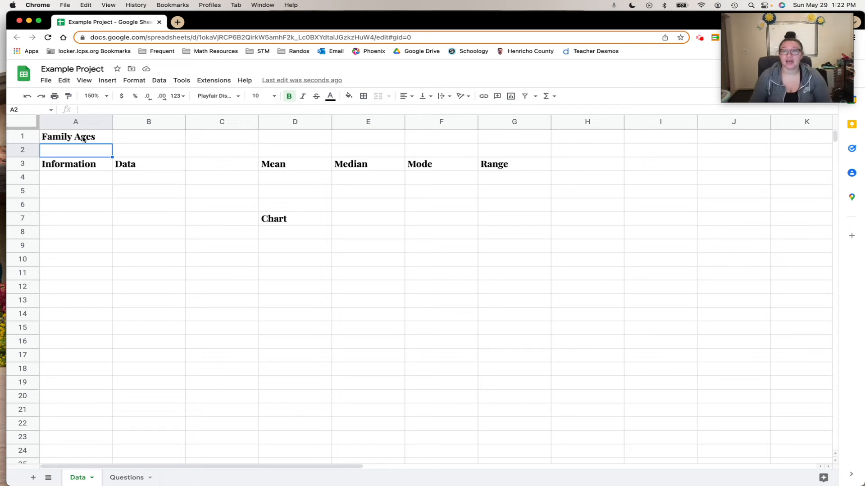
left_click(100, 137)
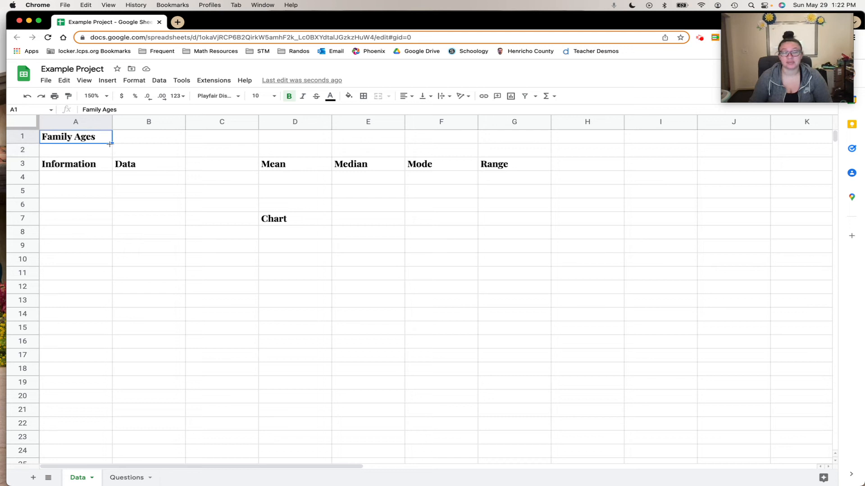
Rename the Information header in A3 to "Family Names" and the Data header in B3 to "Ages (years)"
left_click(103, 167)
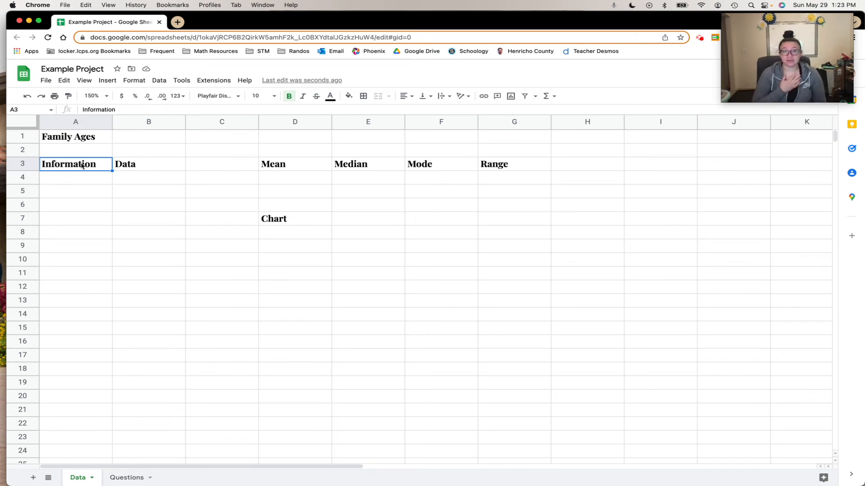
type("Family Names")
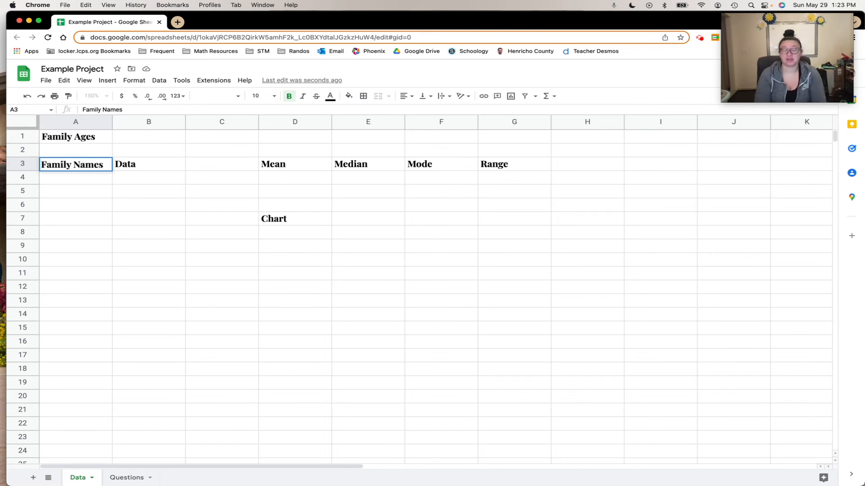
key("Tab")
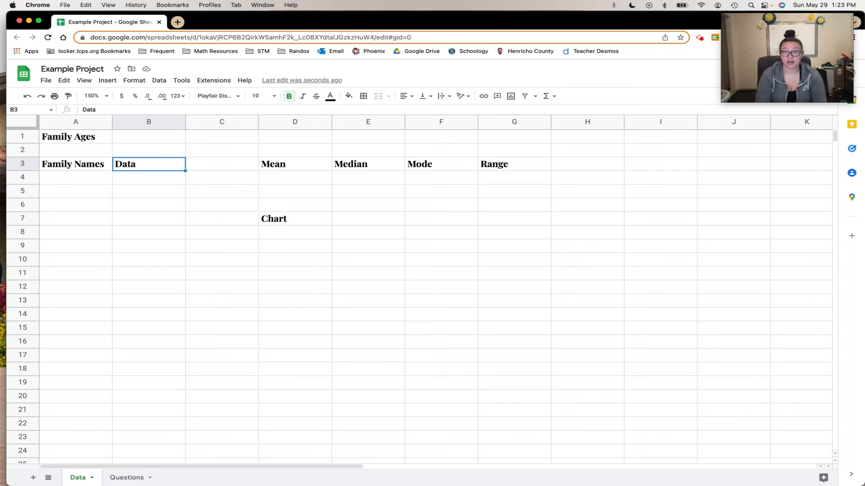
type("Ages")
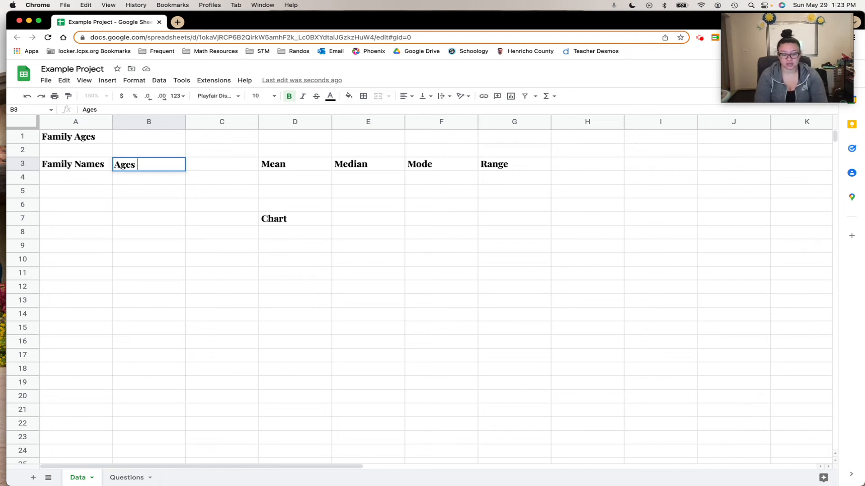
type(" (")
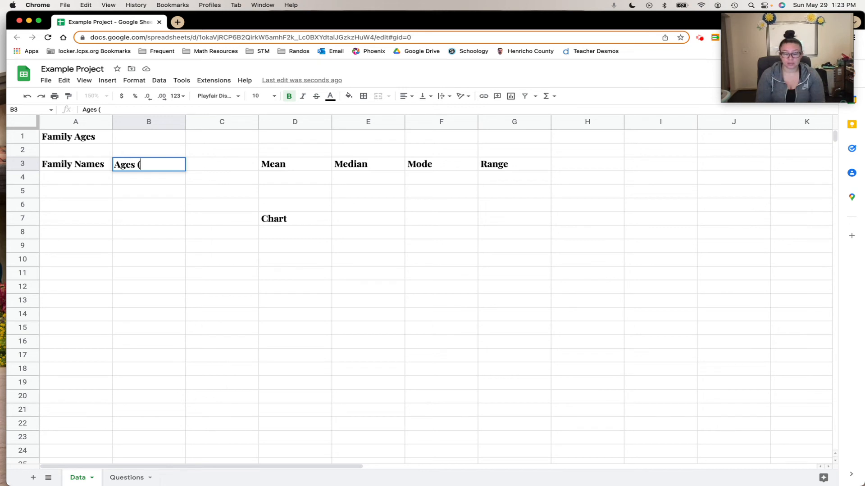
type("years)")
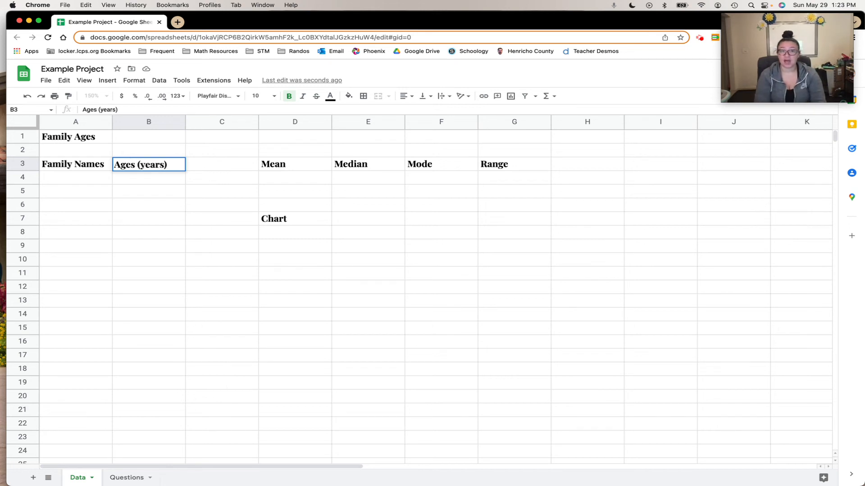
key("Return")
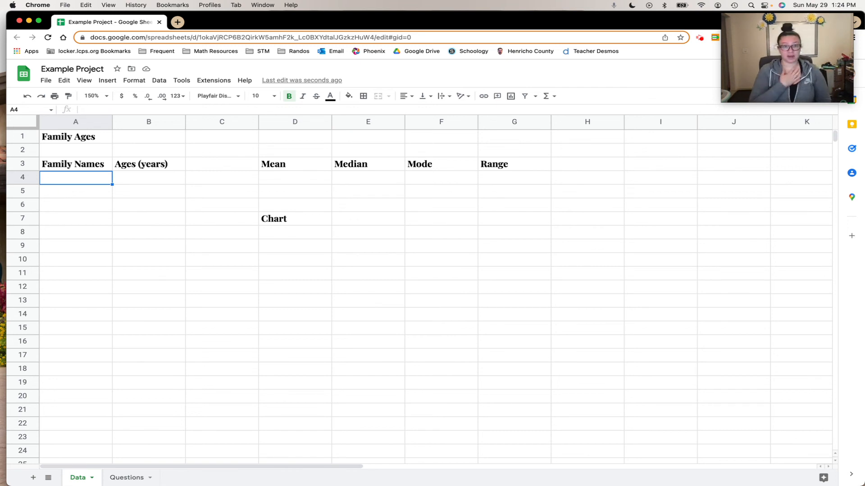
Fill A4 and A5 with "Dad" and "Mom", and A6 and A7 with two relatives' first names
type("Dad")
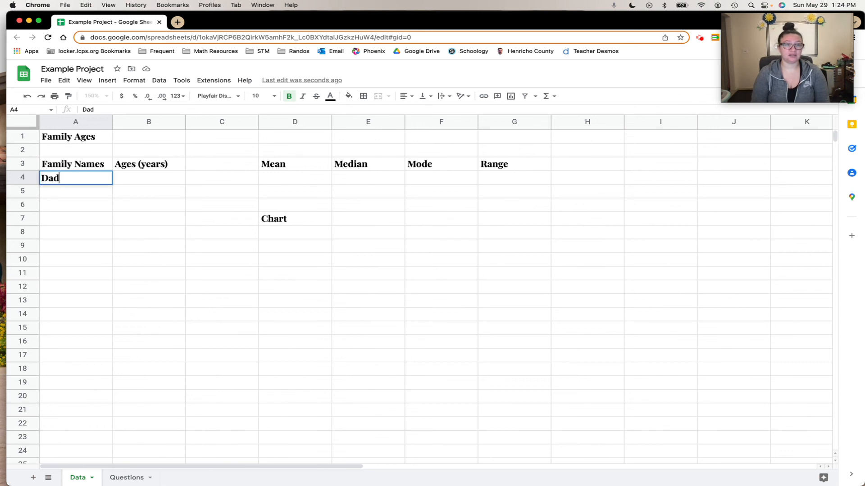
key("Return")
type("Mom")
key("Return")
type("Anthony")
key("Return")
type("Laura")
key("Return")
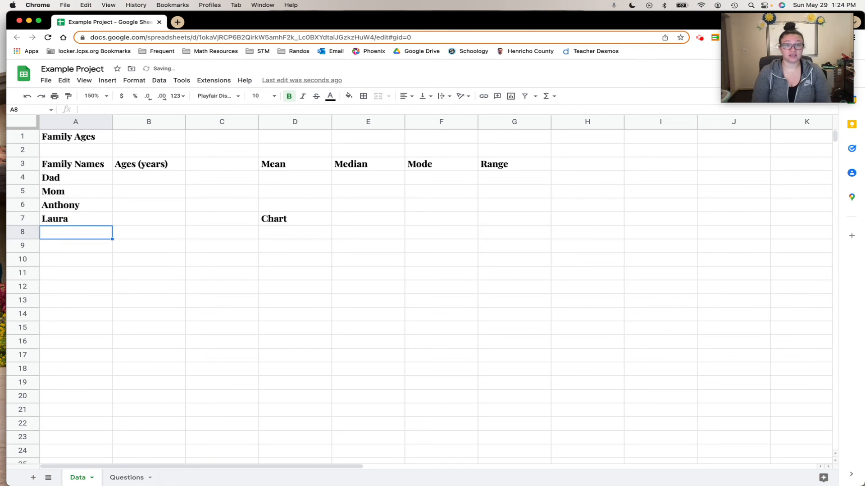
Add three more family members' first names in cells A8 to A10
type("Emerson")
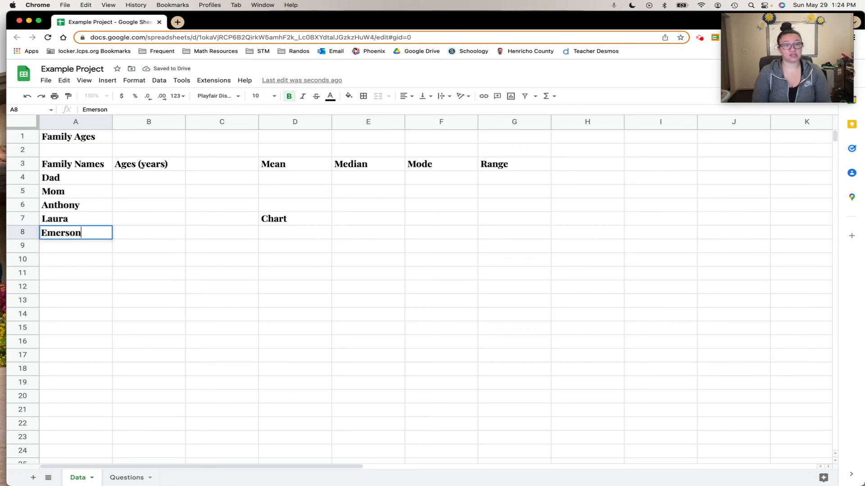
key("Return")
type("Kinley")
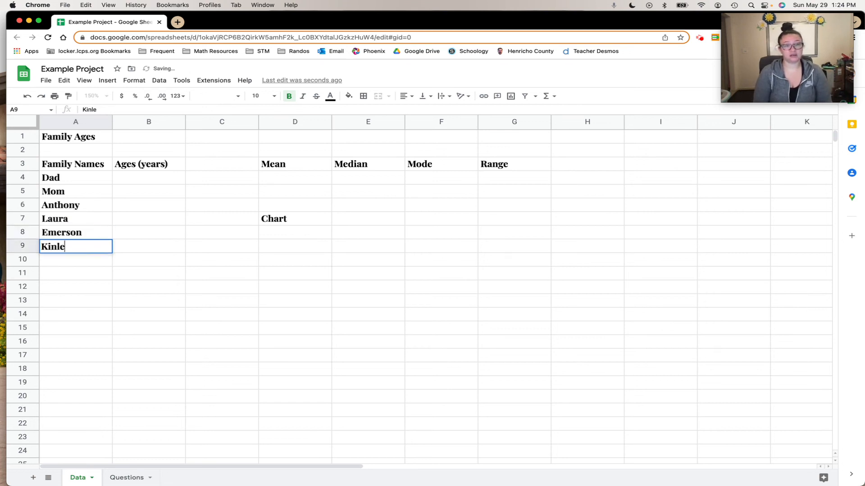
key("Return")
type("Connor")
key("Return")
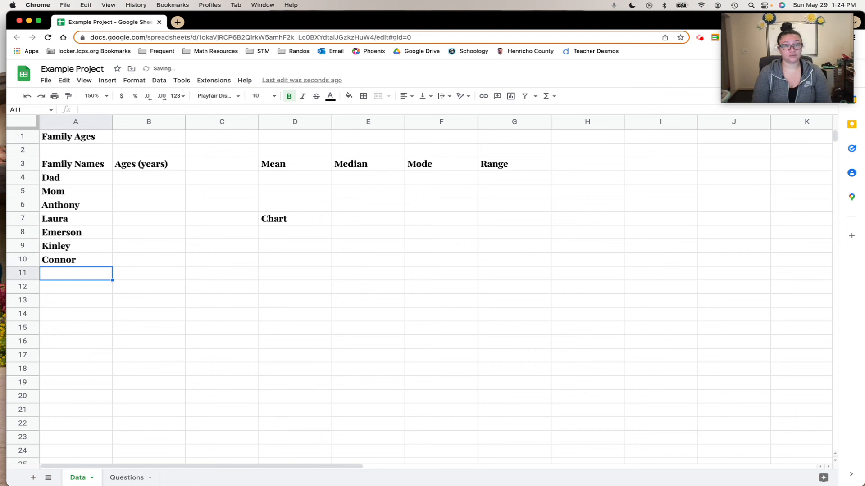
Enter two more family members' first names in A11 and A12, and "Me!" in A13
type("James")
key("Return")
type("Josh")
key("Return")
type("M3")
key("BackSpace")
type("e!")
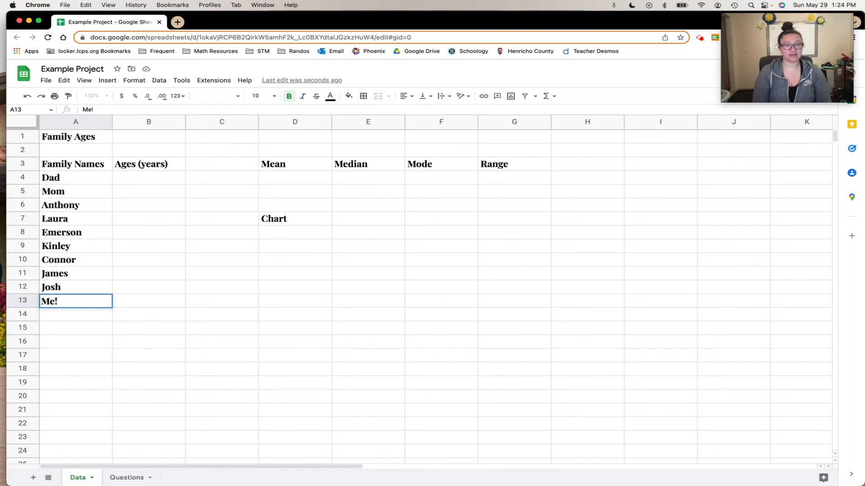
key("Return")
Remove the bold formatting from the list of family members in A4:A13
left_click(95, 174)
left_click_drag(97, 184, 87, 303)
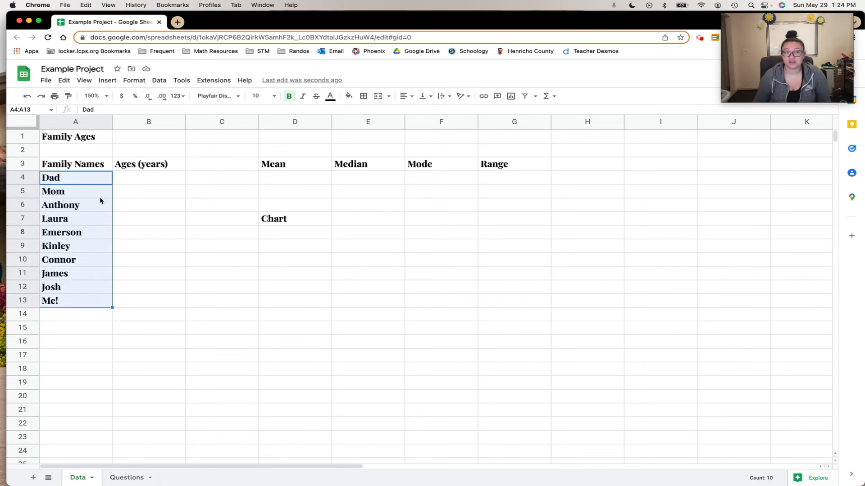
left_click(87, 180)
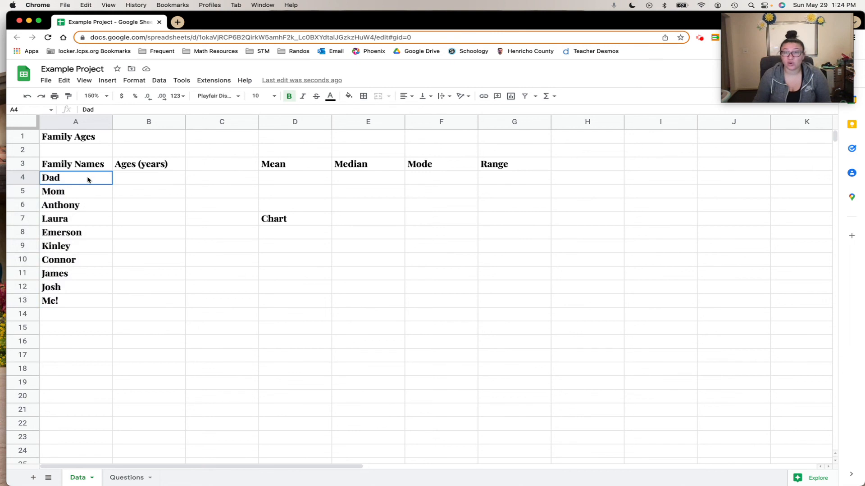
left_click_drag(88, 180, 83, 310)
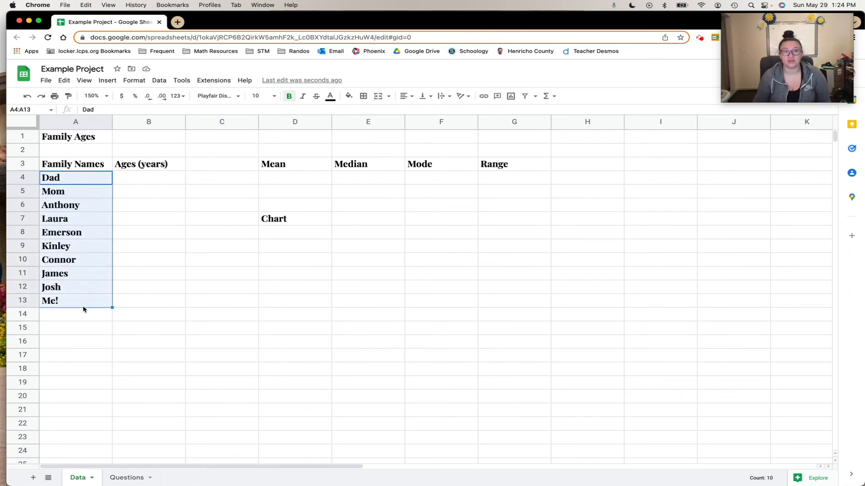
left_click(290, 97)
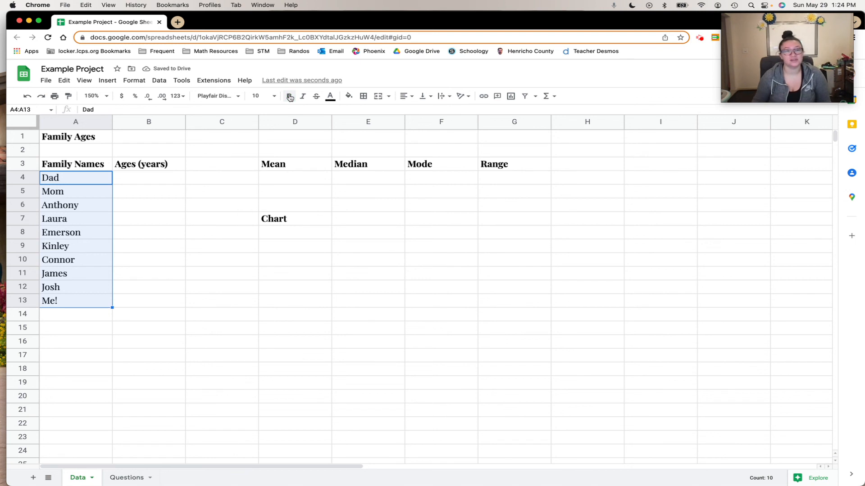
Enter the ages 64, 59, 32 and 32 in cells B4 to B7
left_click(172, 181)
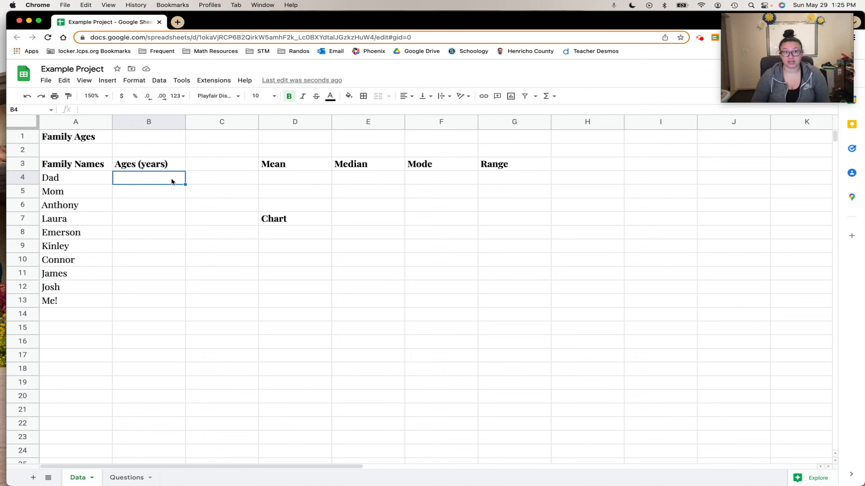
type("64")
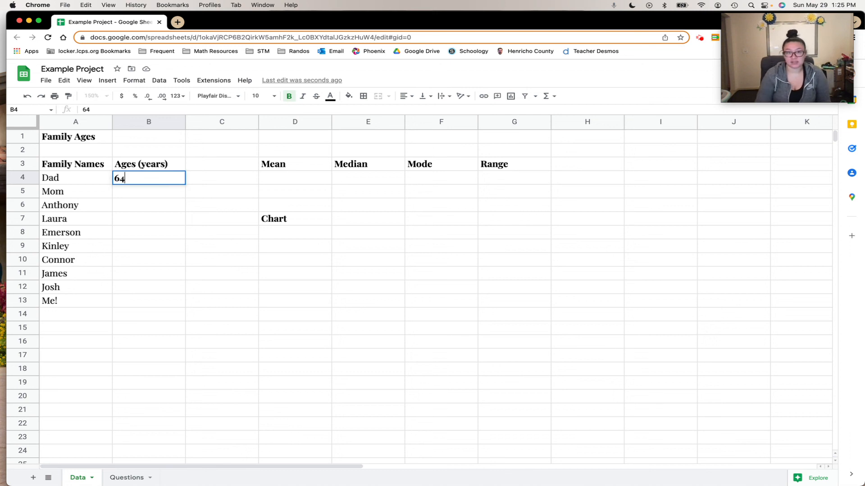
key("Return")
type("59")
key("Return")
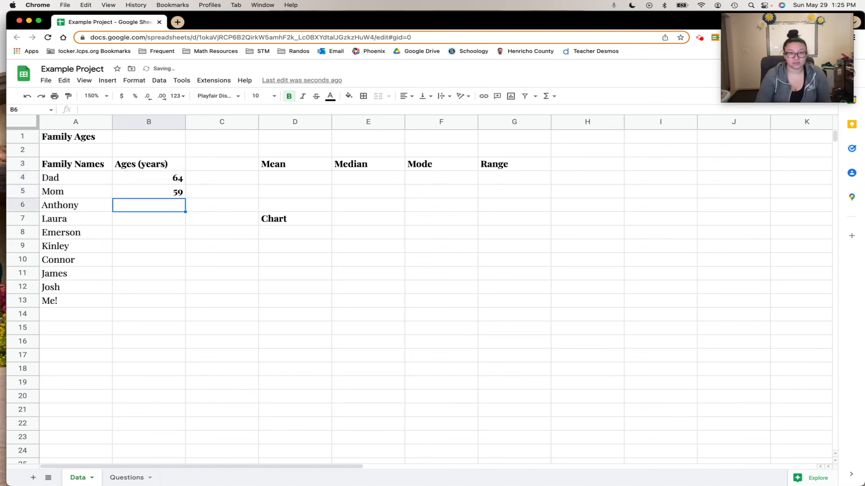
type("32")
key("Return")
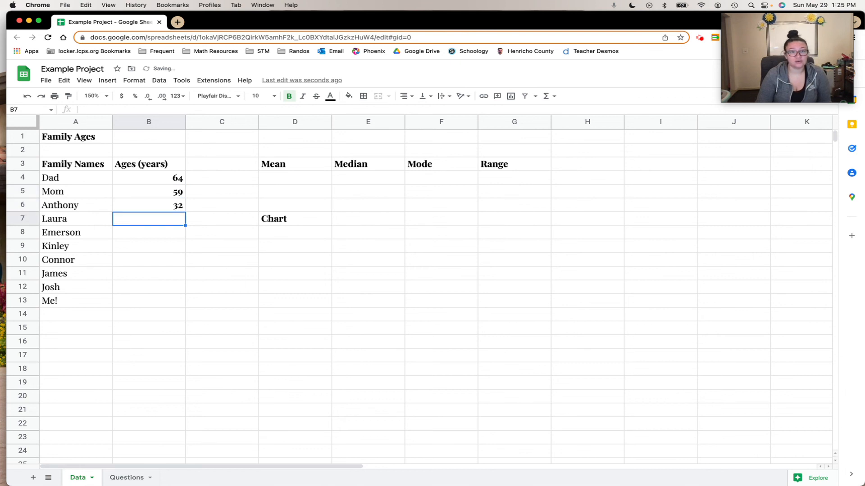
type("32")
key("Return")
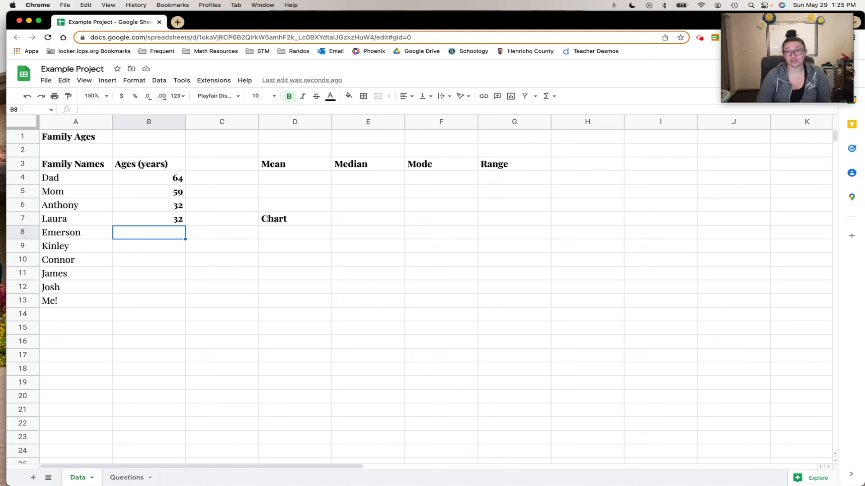
Enter the ages 6, 3 and 0.25 in cells B8 to B10
type("6")
key("Return")
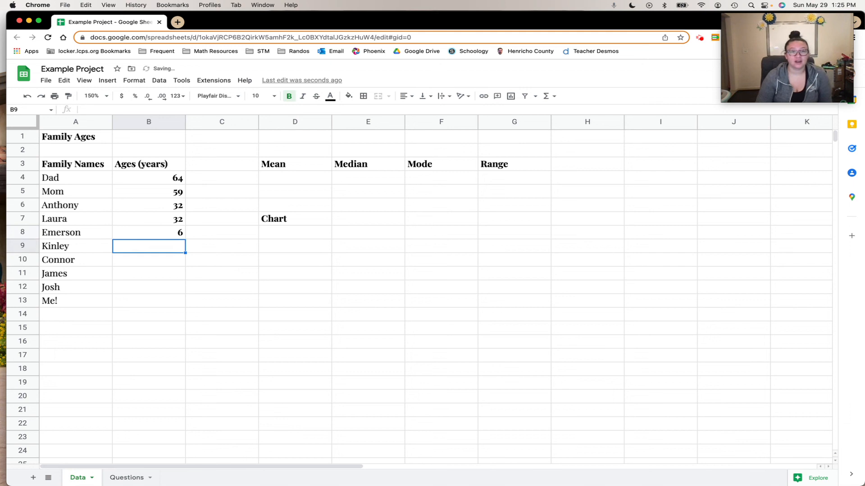
type("3")
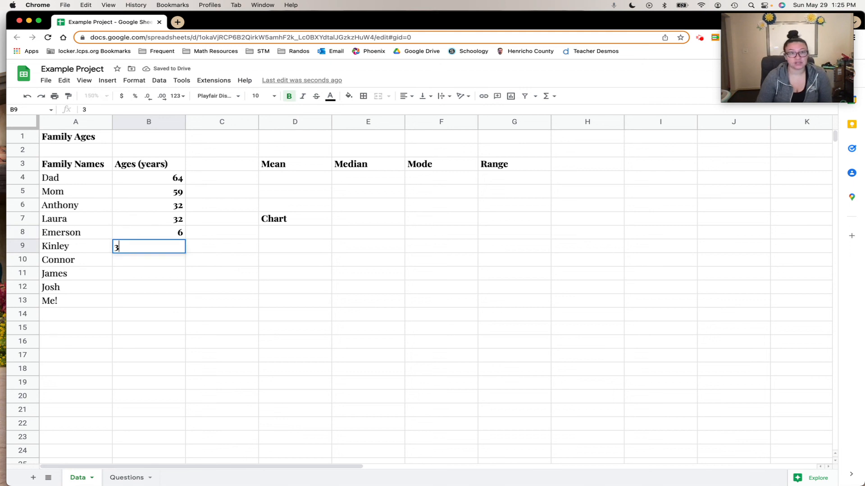
key("Return")
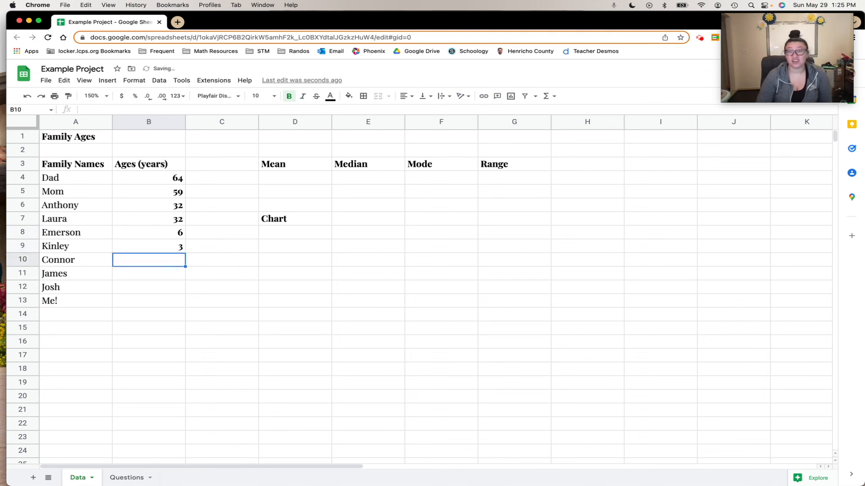
type("0.25")
key("Return")
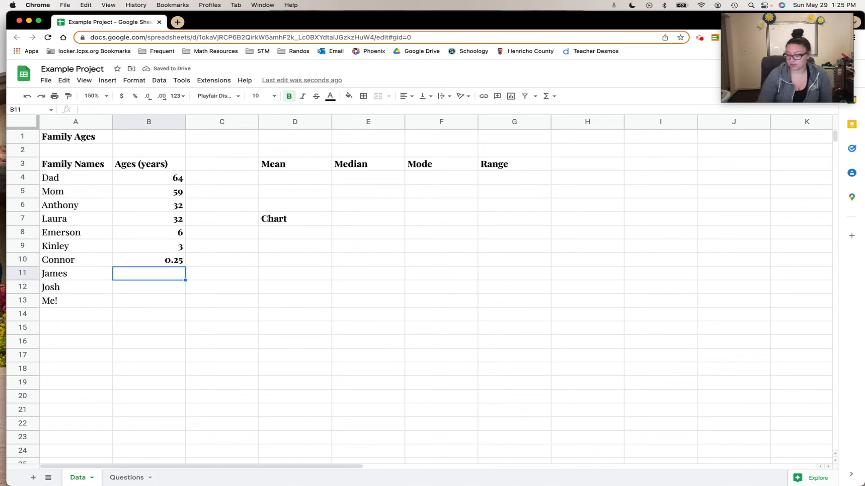
Complete the age column by entering 28, 32 and 30 in cells B11 to B13
type("28")
key("Return")
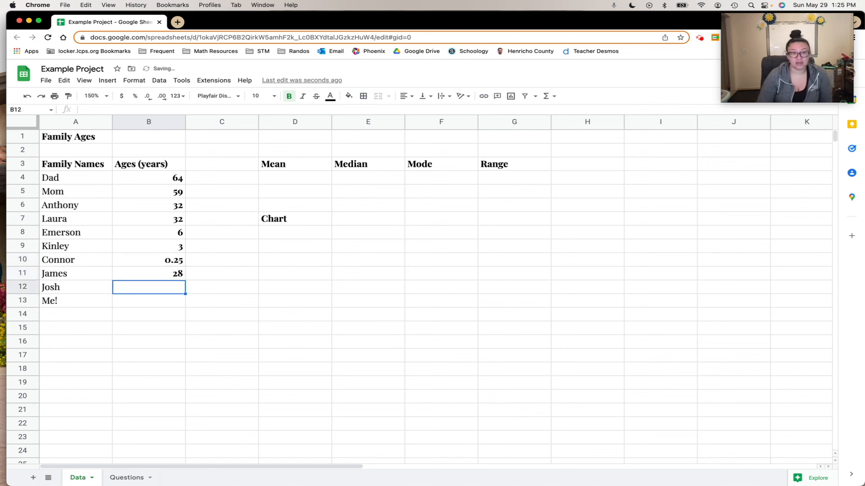
type("32")
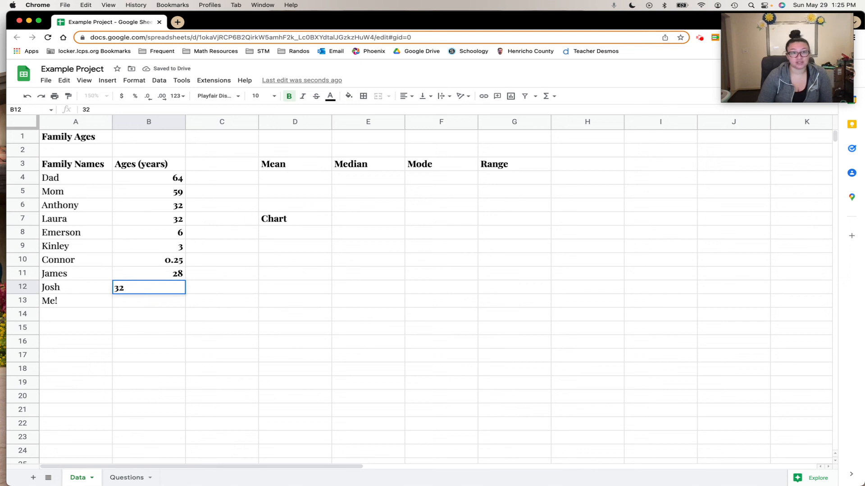
key("Return")
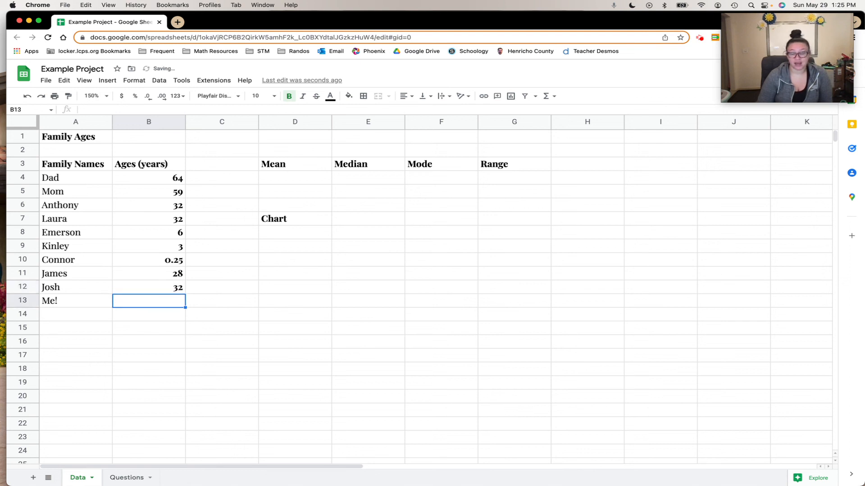
type("30")
key("Return")
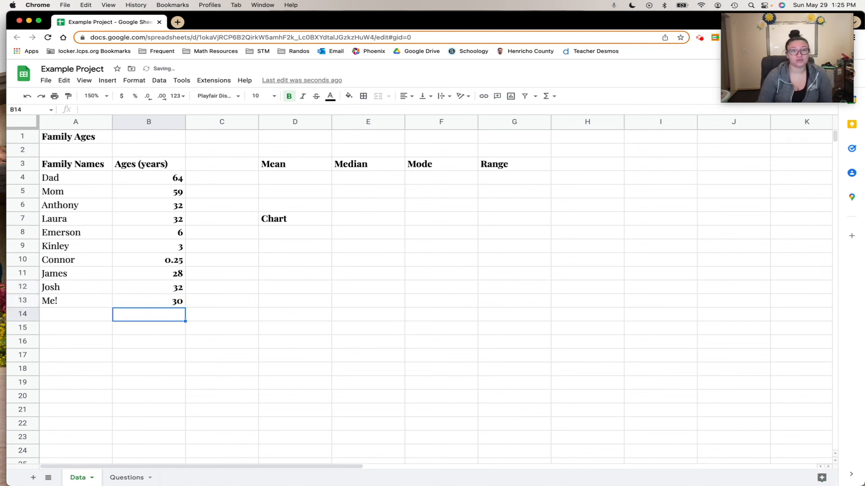